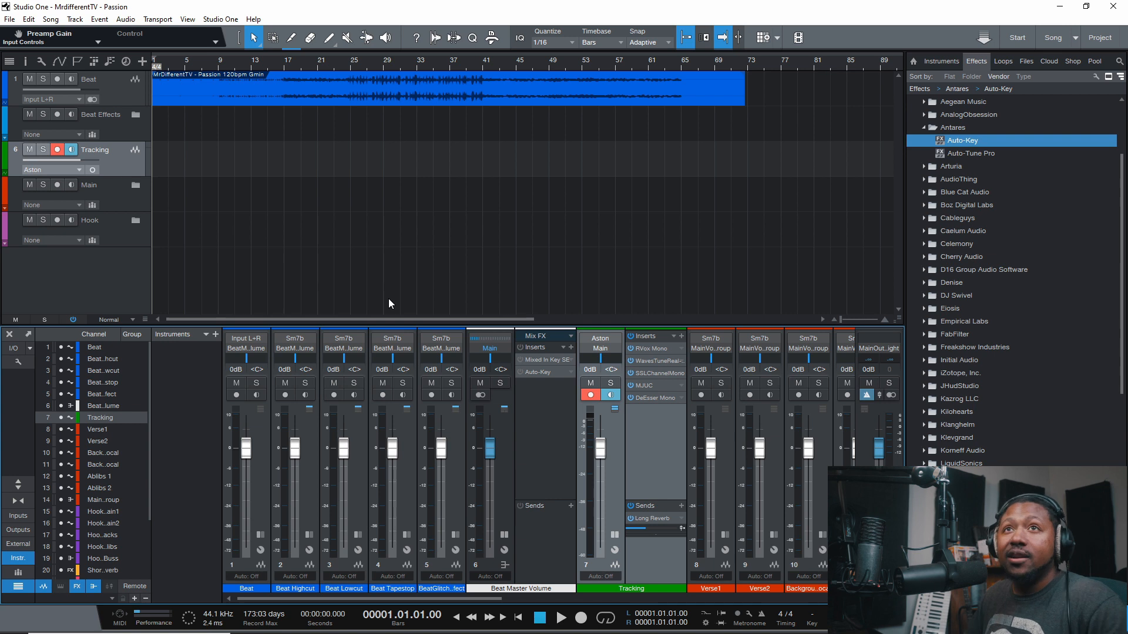
- Review the available audio devices and device block sizes in the Studio One audio setup options, keeping Link Pro and 64 samples
left_click(229, 21)
left_click(251, 157)
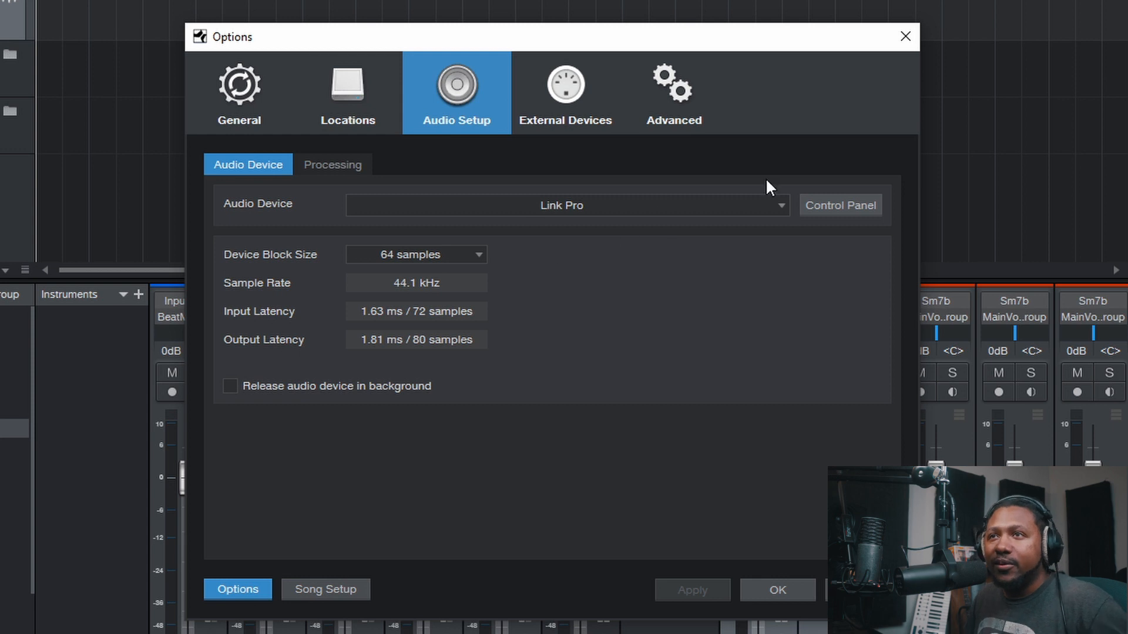
left_click(755, 207)
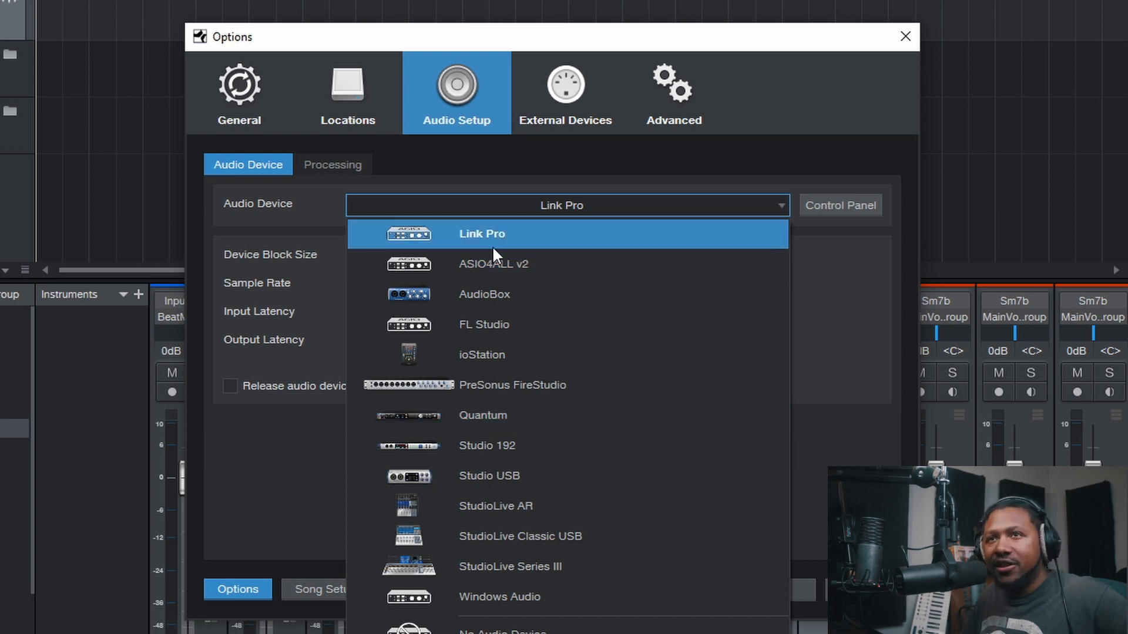
left_click(619, 162)
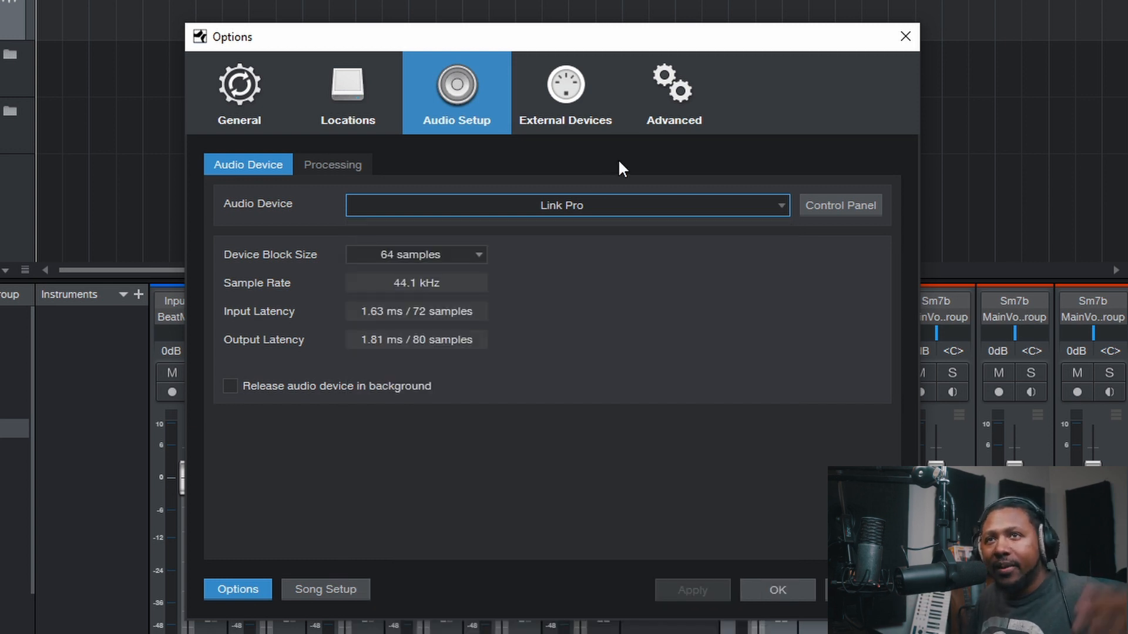
left_click(458, 262)
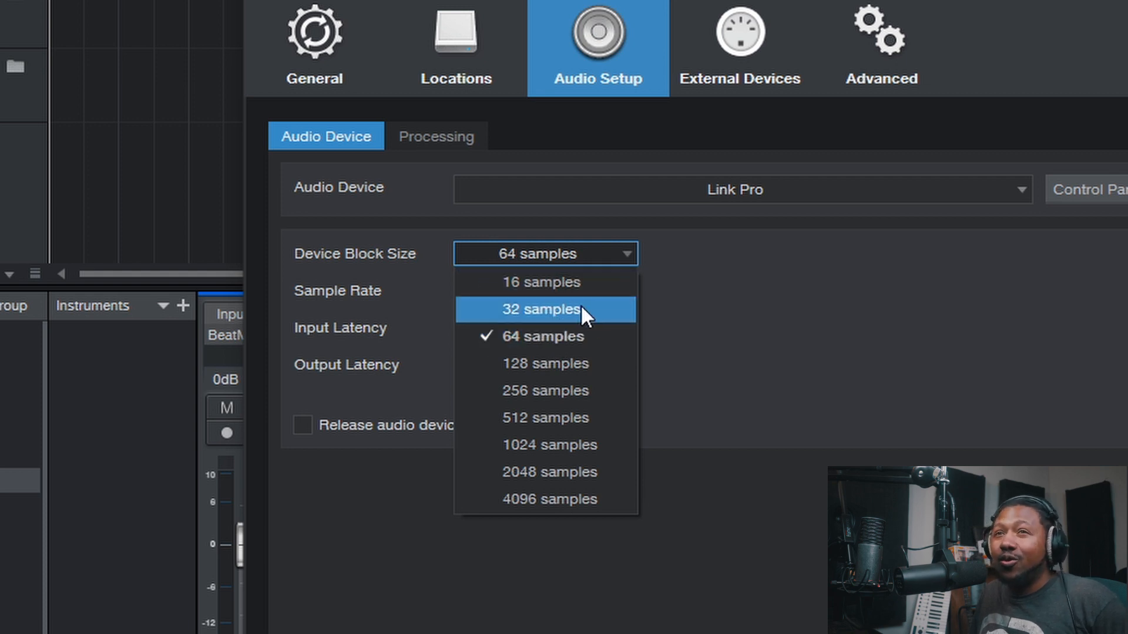
left_click(683, 321)
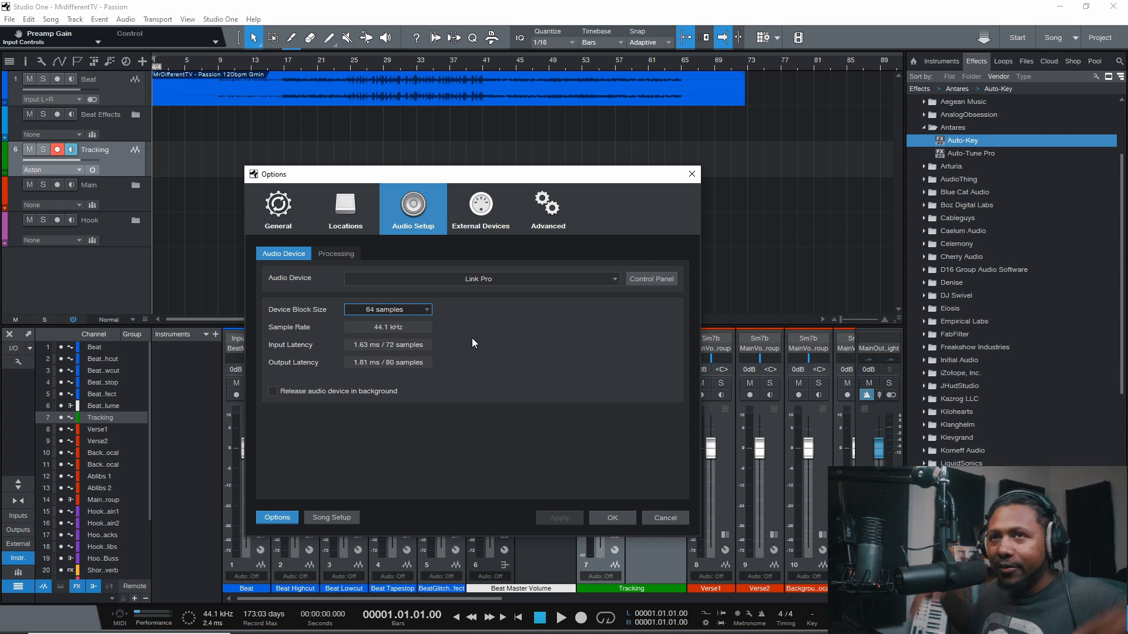
left_click(691, 176)
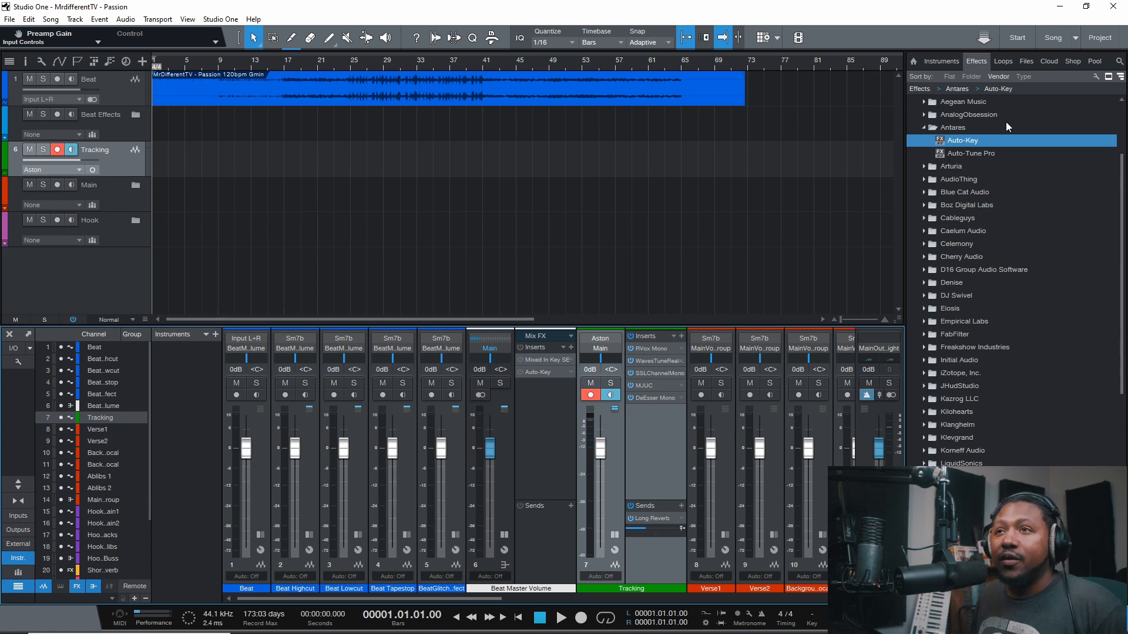
- Inspect Waves Tune Real-Time on the Tracking channel and look for MAutoPitch among the MeldaProduction effects
left_click(649, 361)
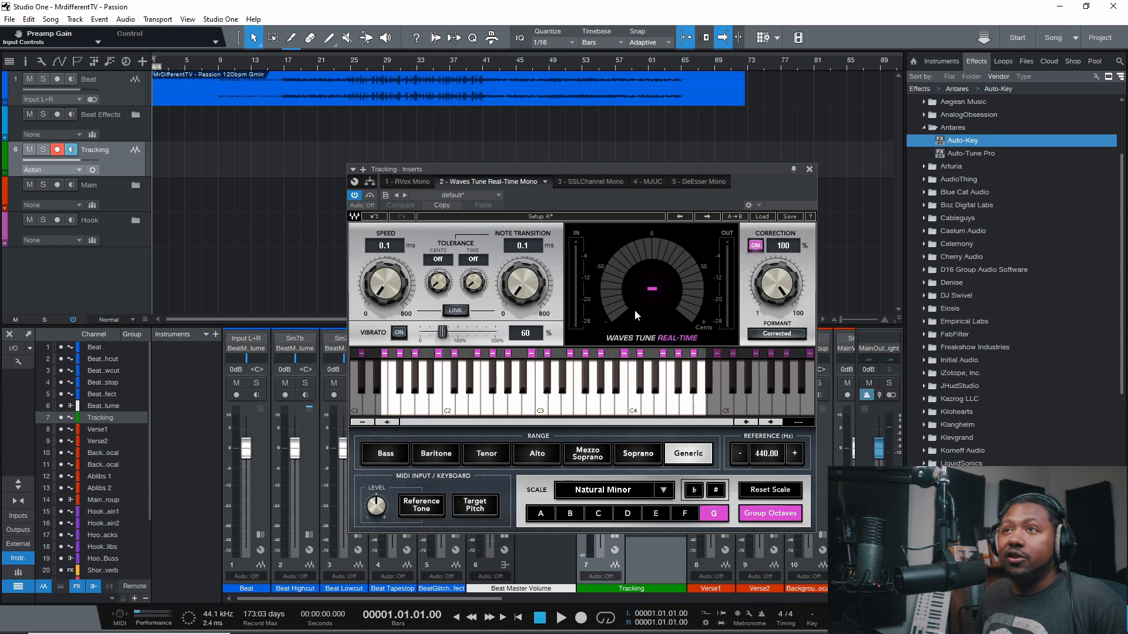
left_click(810, 169)
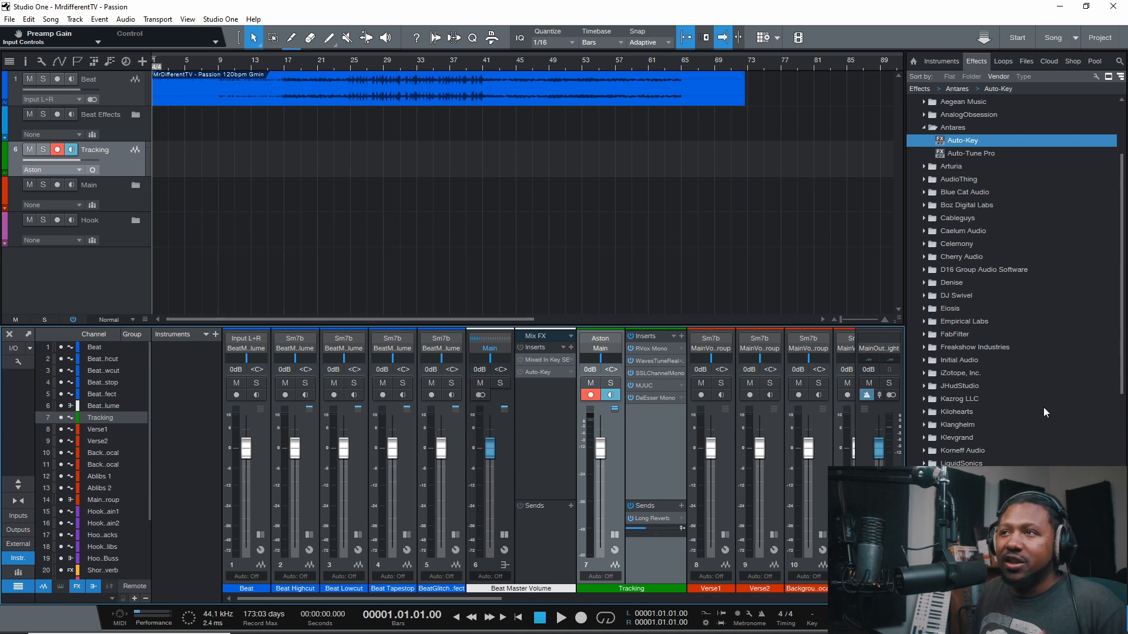
double_click(944, 477)
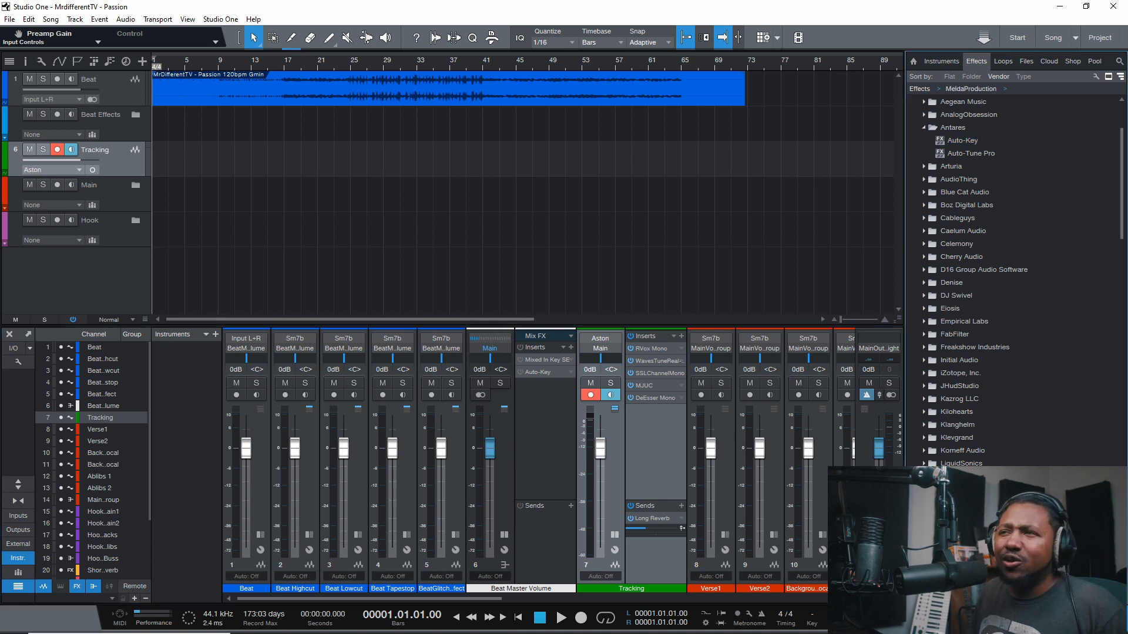
scroll(943, 476, "down", 3)
scroll(949, 452, "down", 8)
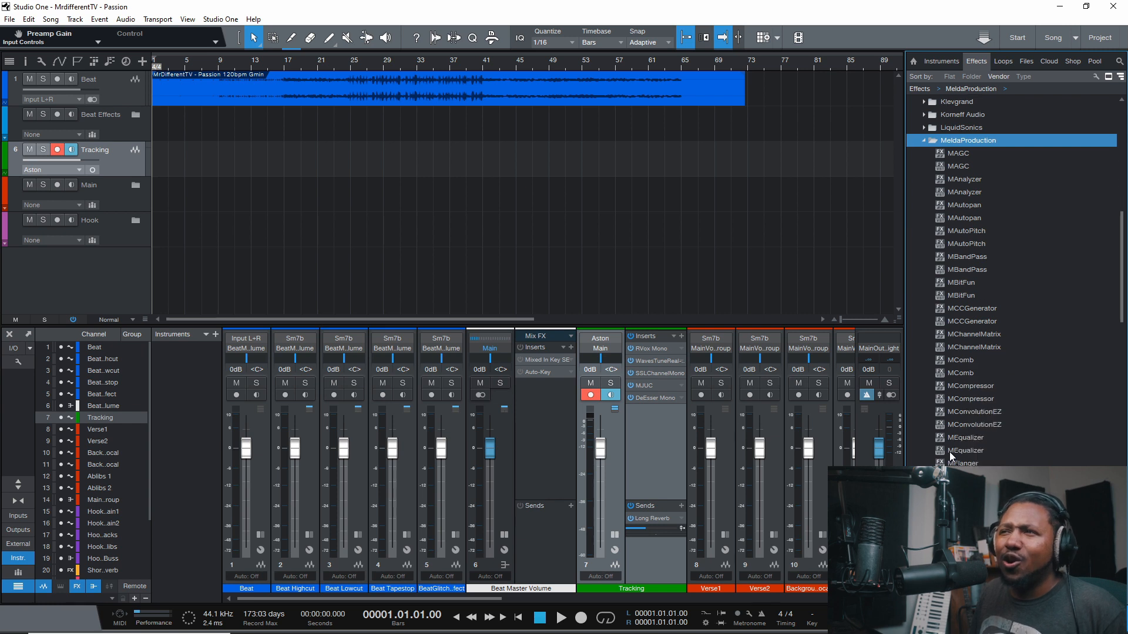
scroll(959, 410, "up", 4)
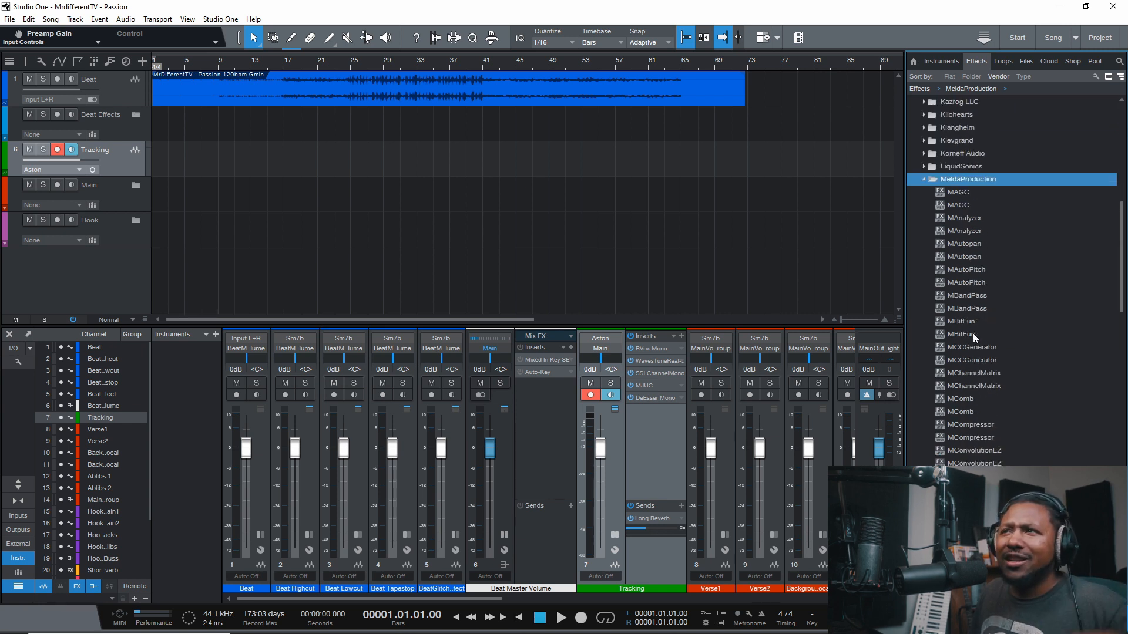
scroll(973, 333, "down", 3)
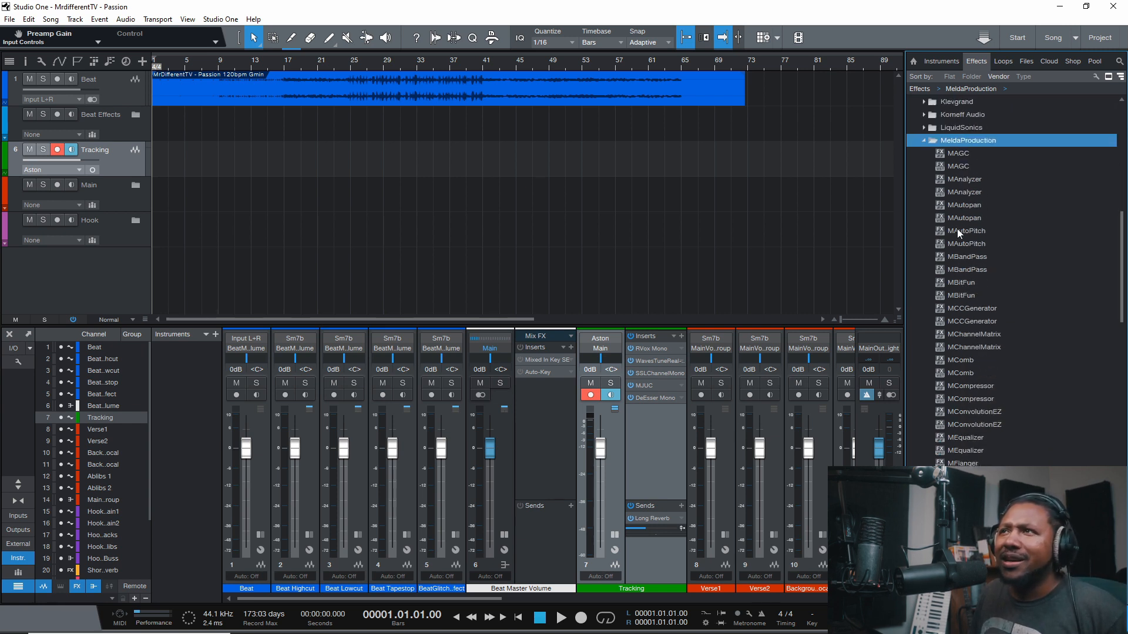
left_click(923, 142)
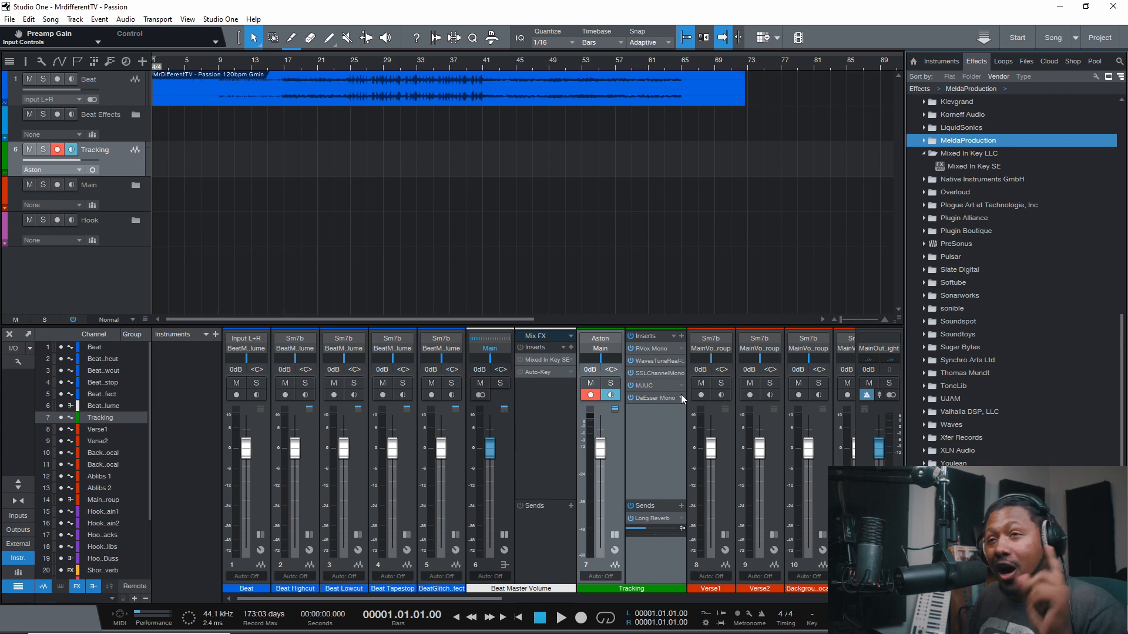
- Check the scale settings of Waves Tune Real-Time on the Tracking channel and the key in Auto-Key on Beat Master Volume
left_click(646, 361)
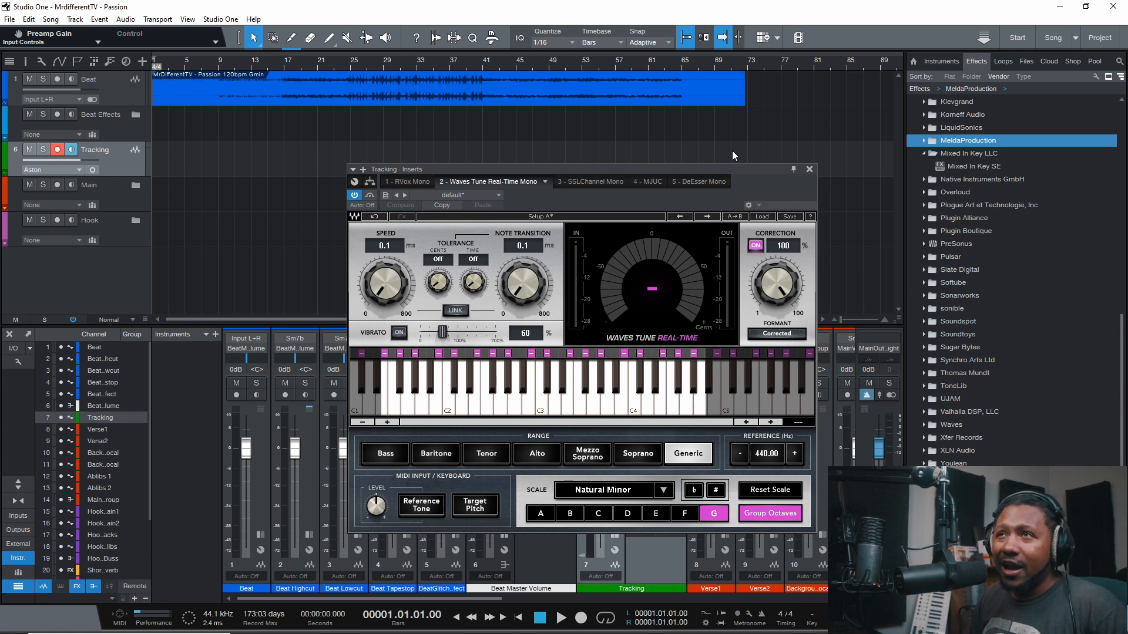
left_click(808, 169)
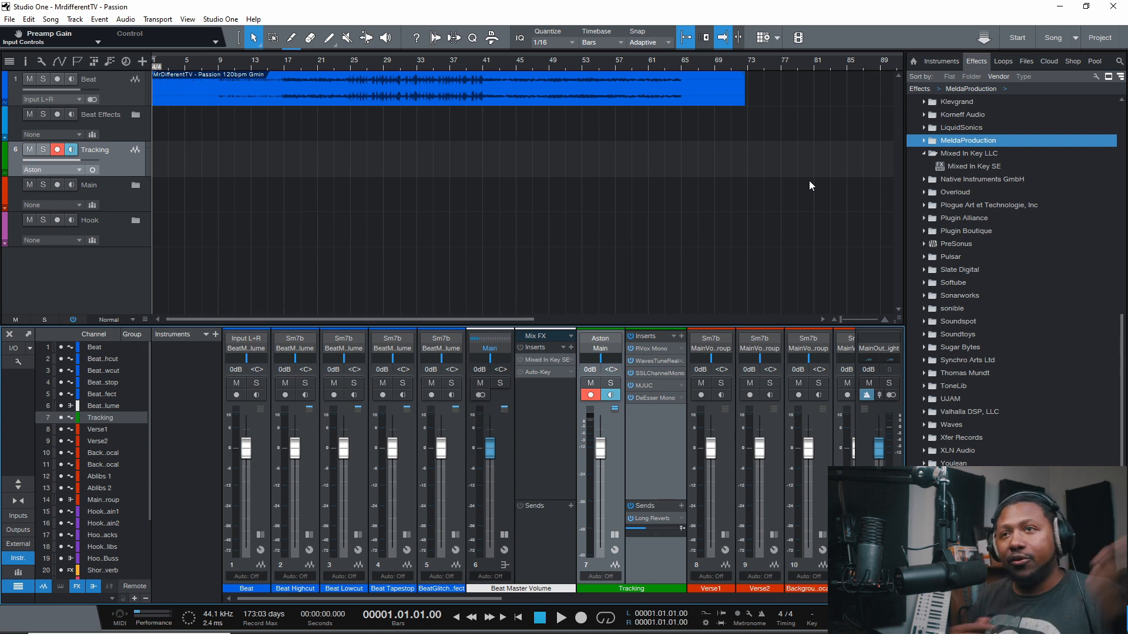
left_click(524, 374)
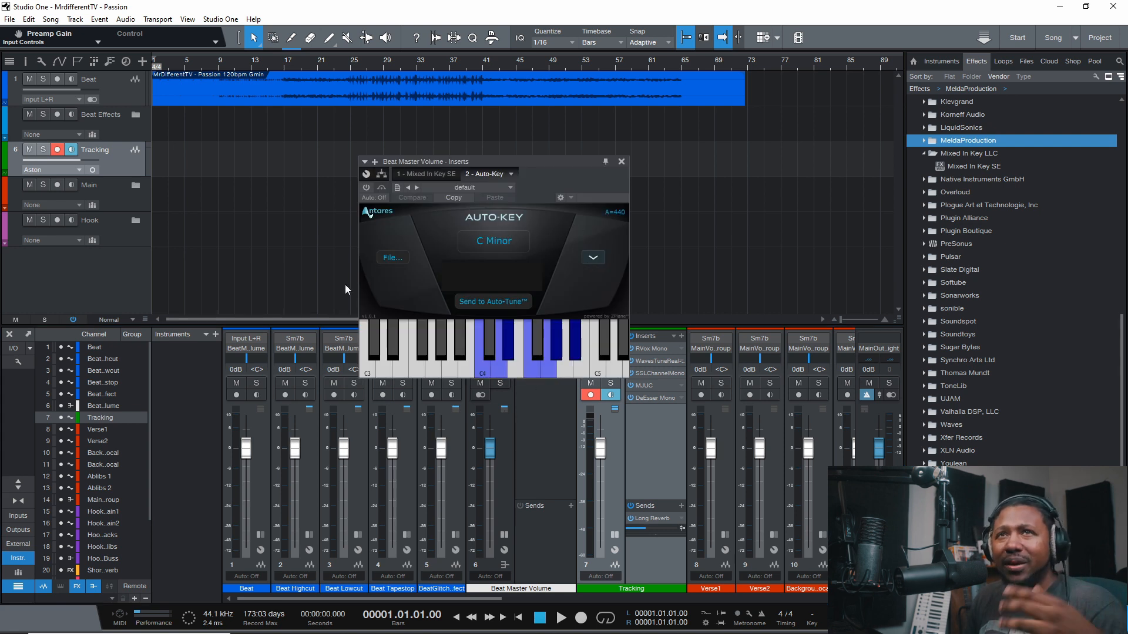
left_click(621, 162)
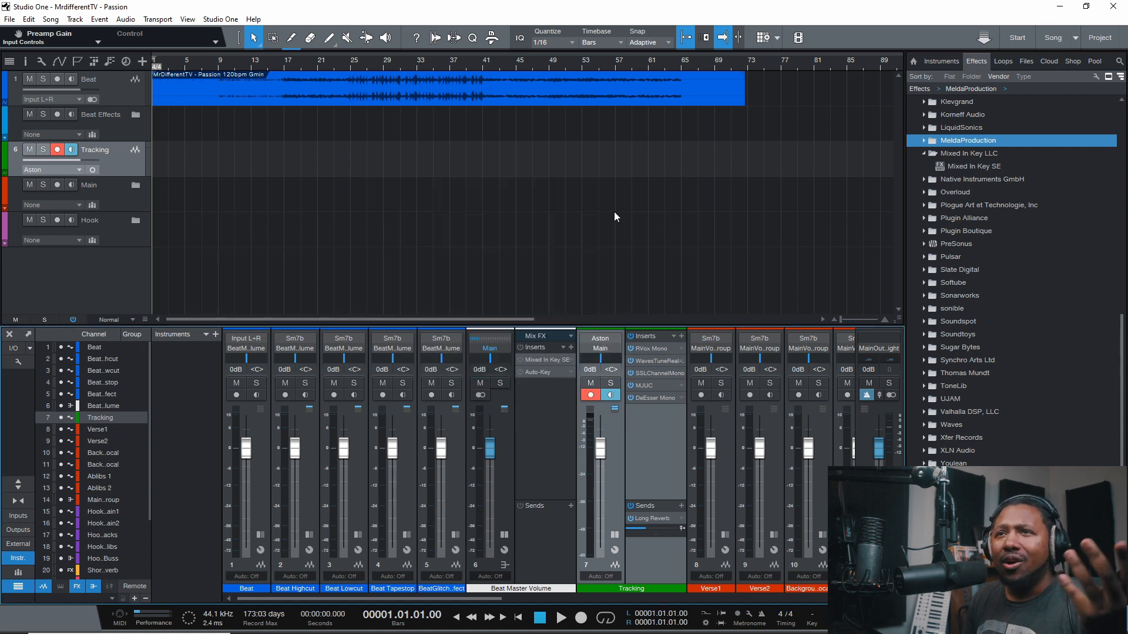
- Activate Mixed In Key SE on the Beat Master Volume channel and review its key result
left_click(524, 360)
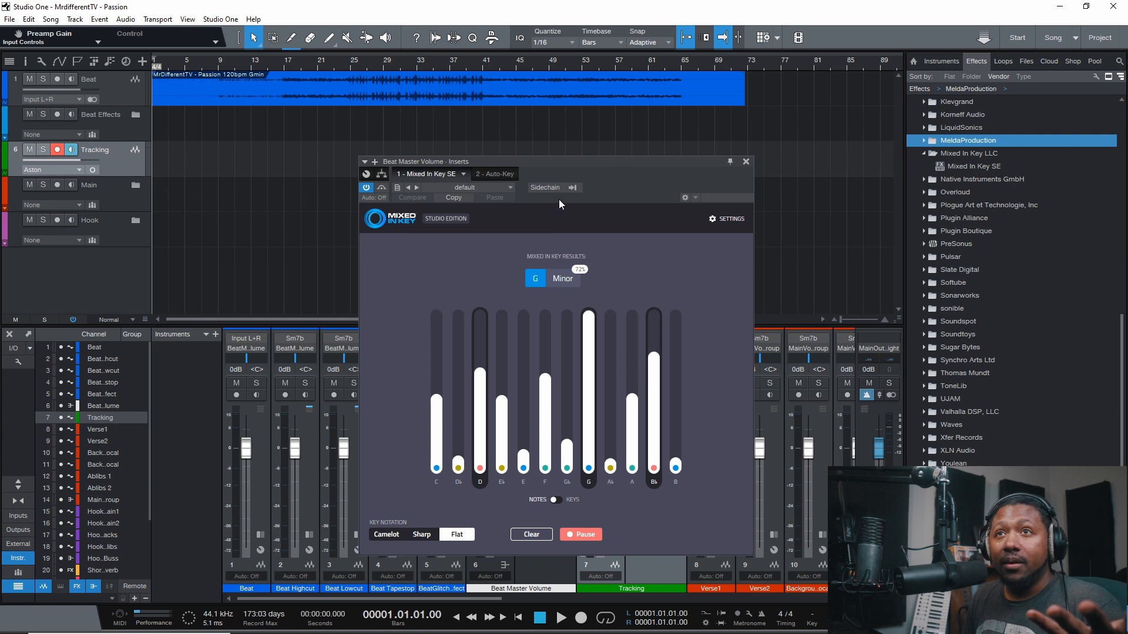
mouse_move(593, 168)
left_mouse_down()
mouse_move(588, 143)
mouse_move(580, 151)
left_mouse_up()
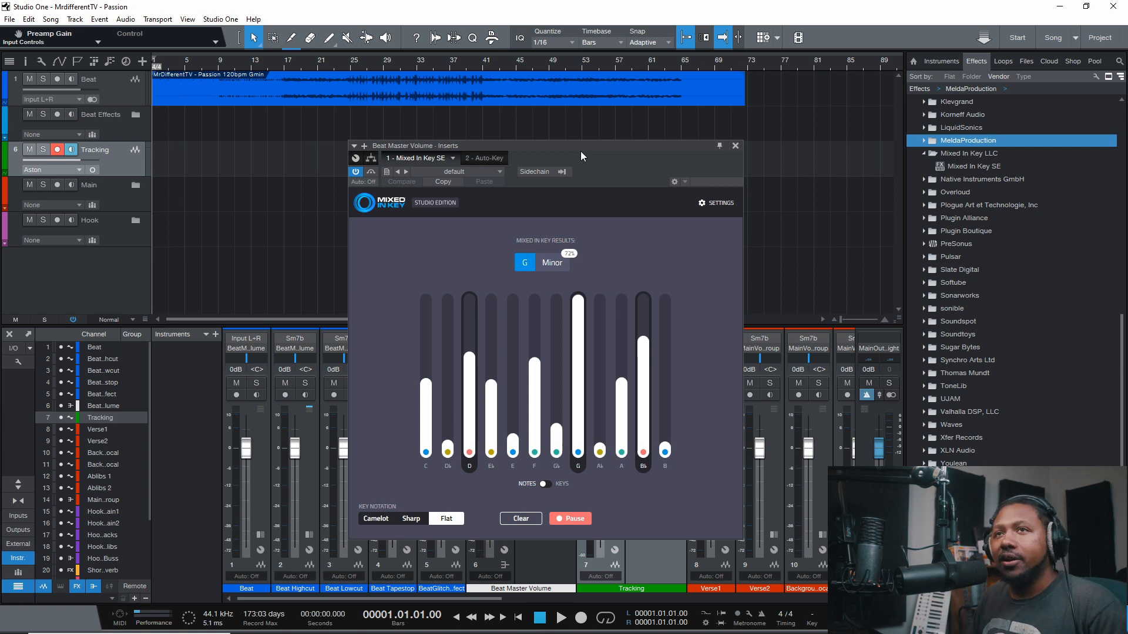
left_click(735, 145)
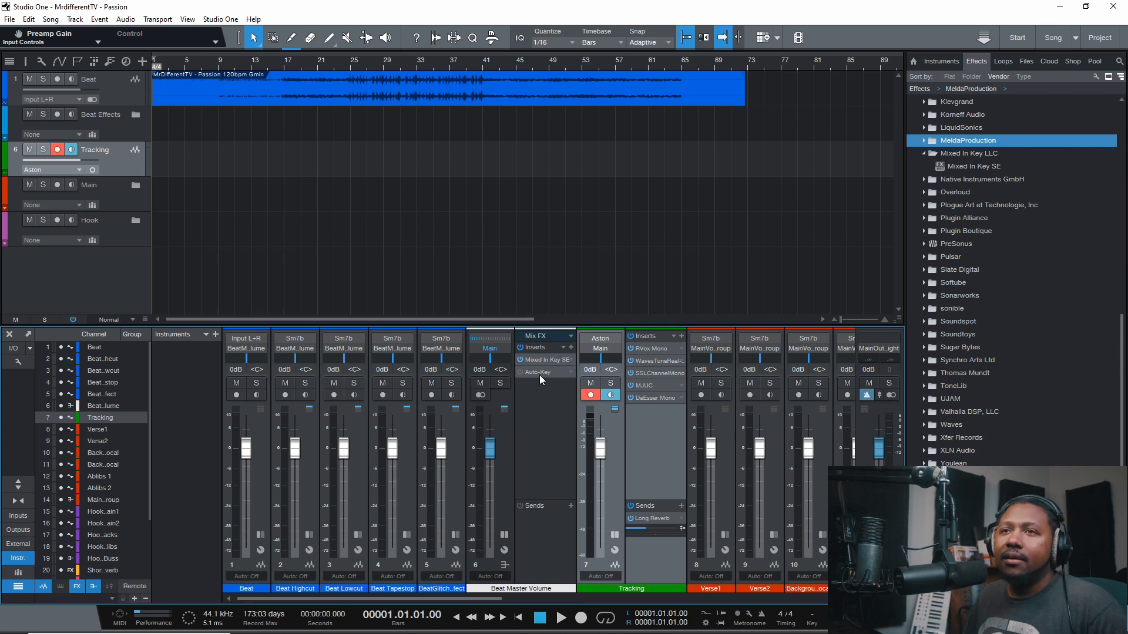
- Add an instrument track with Arturia's Piano V2
left_click(941, 62)
left_click(932, 356)
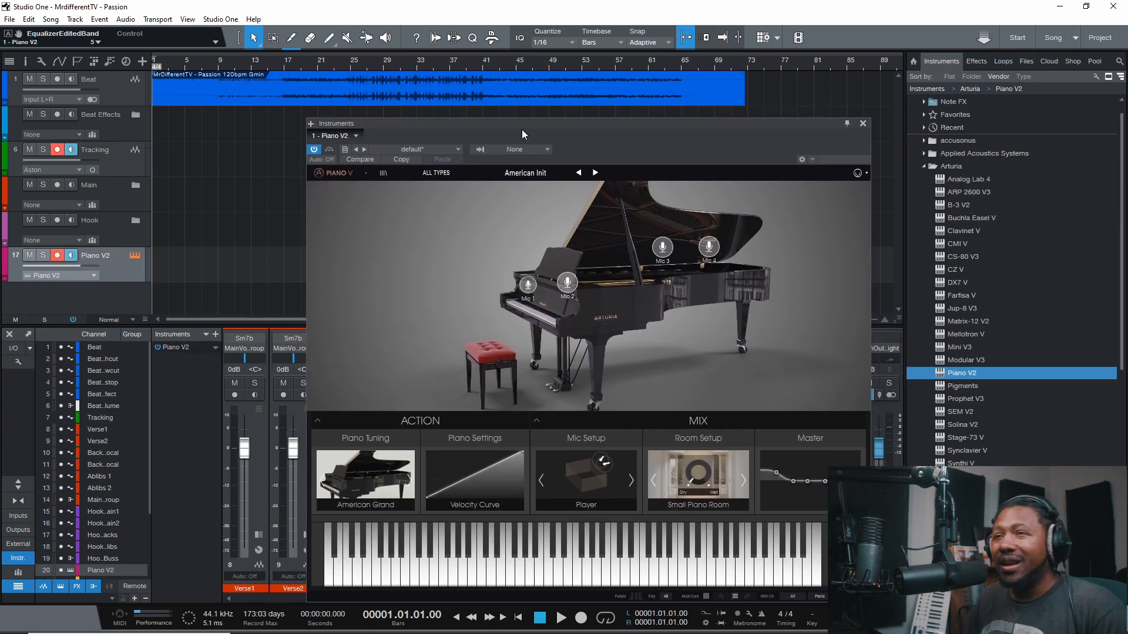
left_click_drag(522, 130, 496, 131)
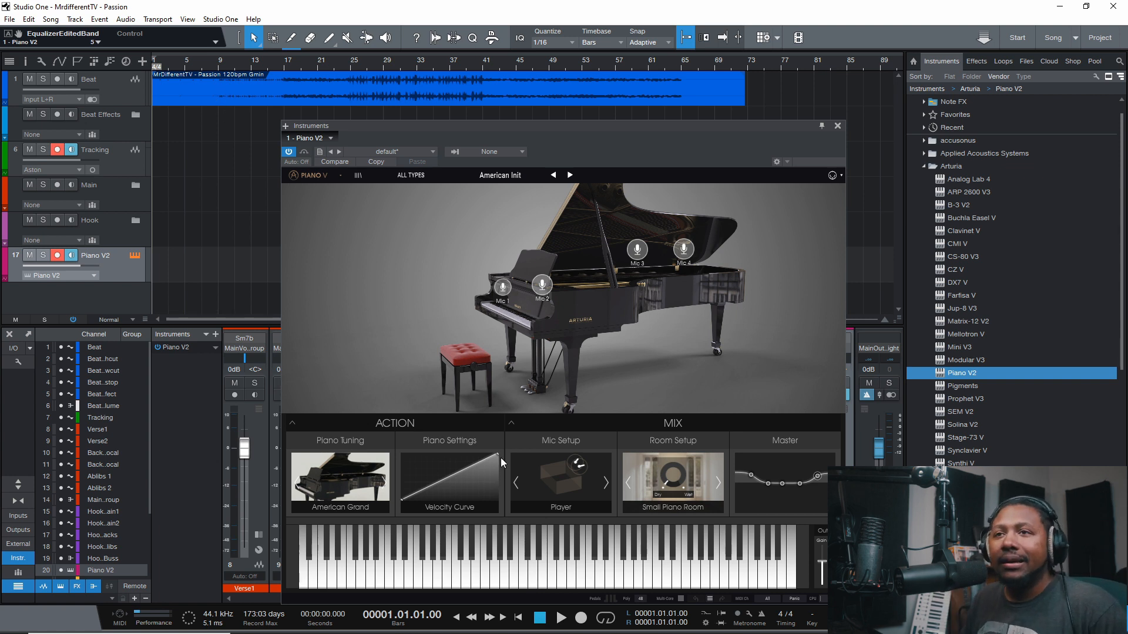
- Play the beat from the start, try single notes on the Piano V2 keyboard against it, and stop playback
key("space")
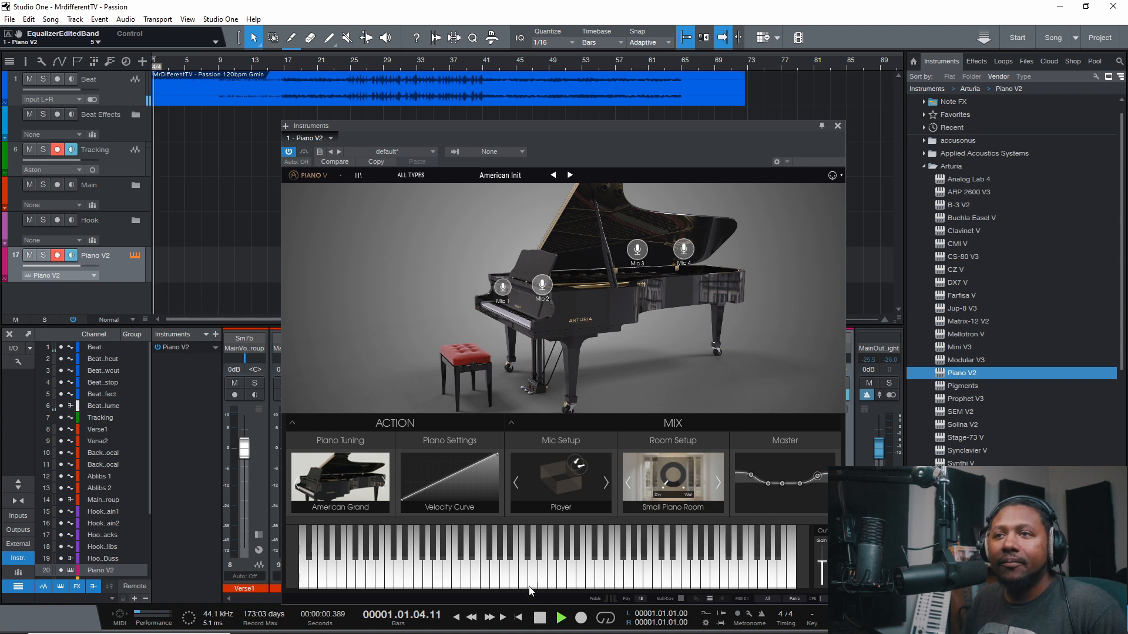
left_click(529, 583)
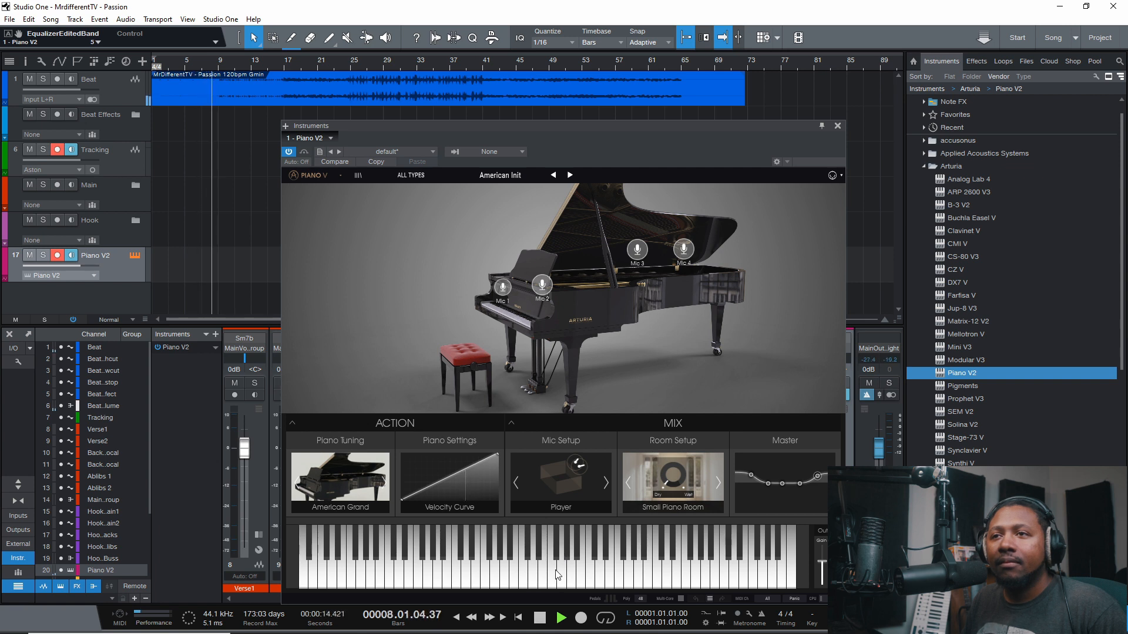
left_click(540, 571)
left_click(562, 575)
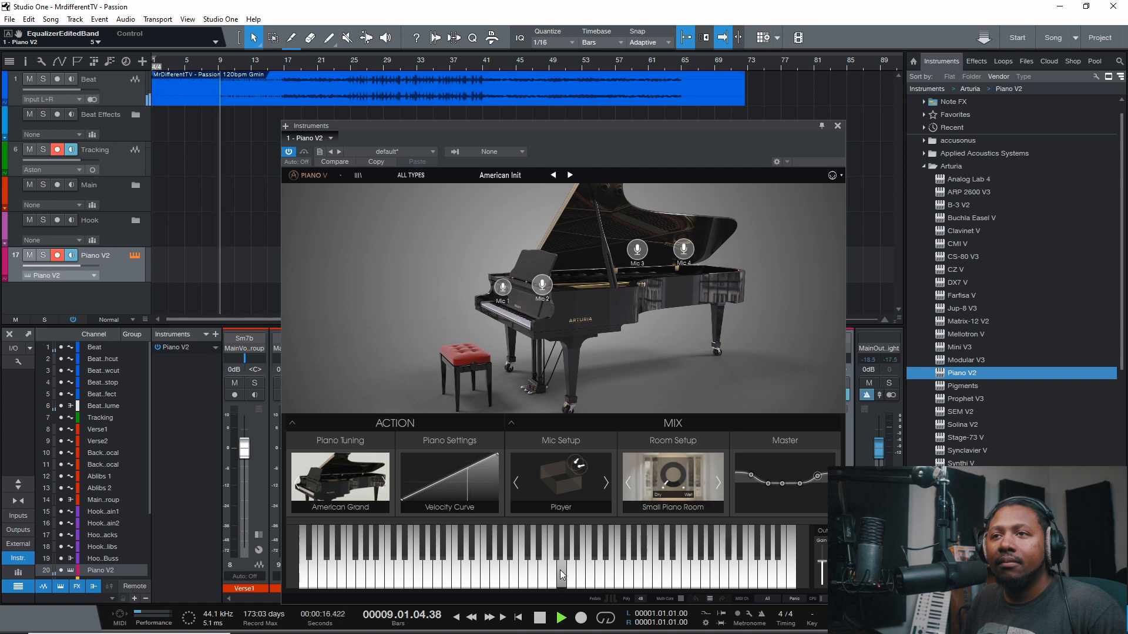
left_click(561, 571)
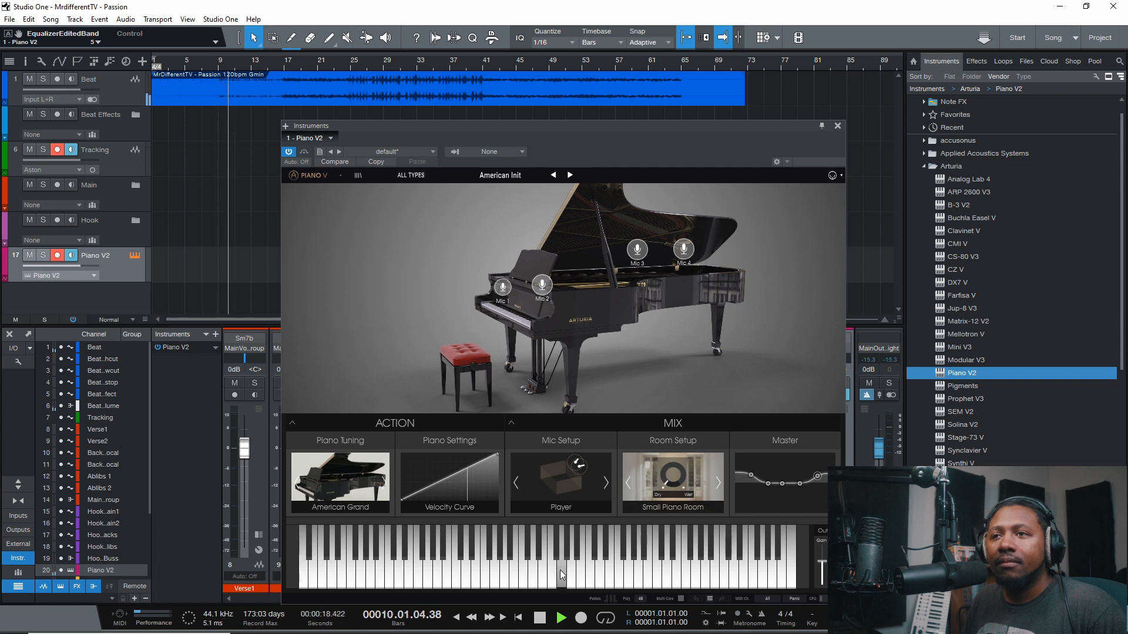
left_click(570, 569)
left_click(570, 572)
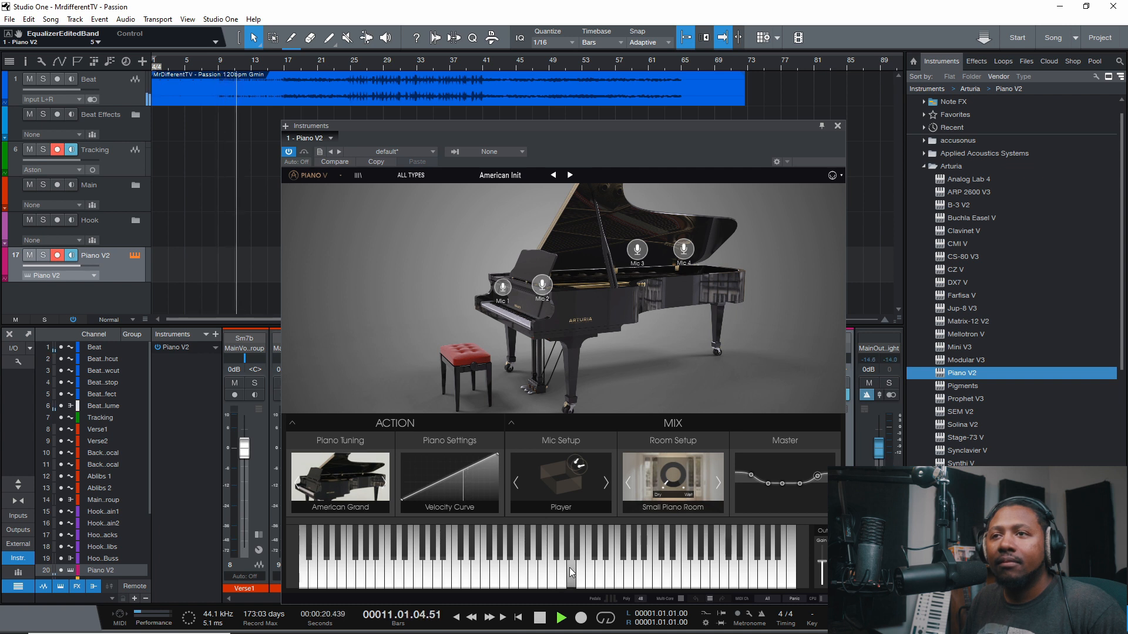
left_click(562, 574)
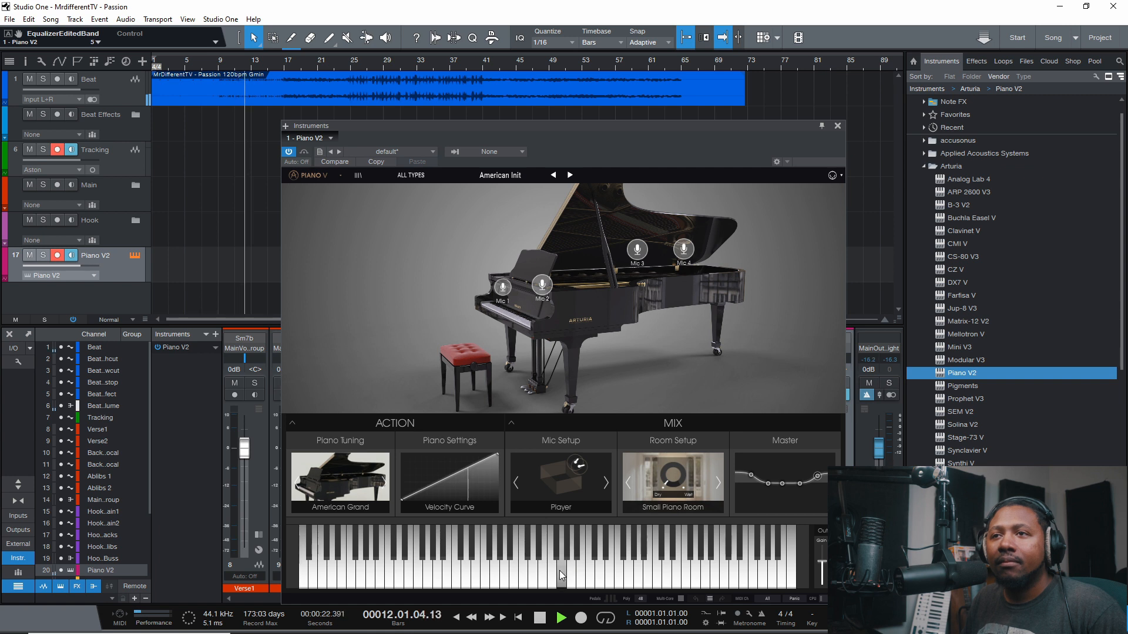
key("space")
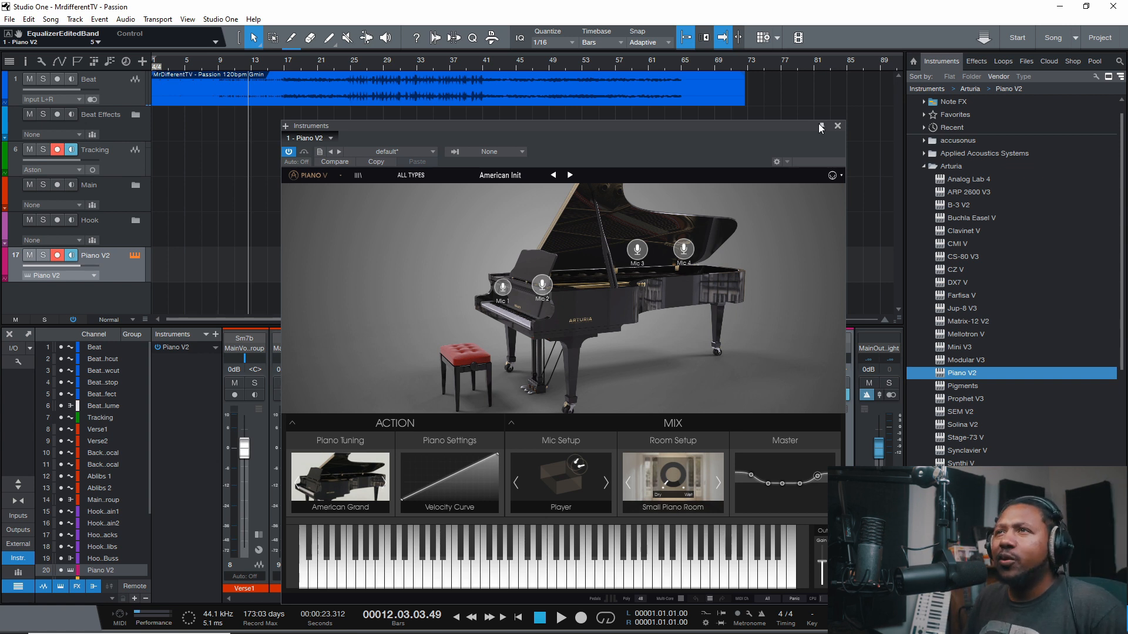
- Close the Piano V2 instrument and delete its track
left_click(838, 125)
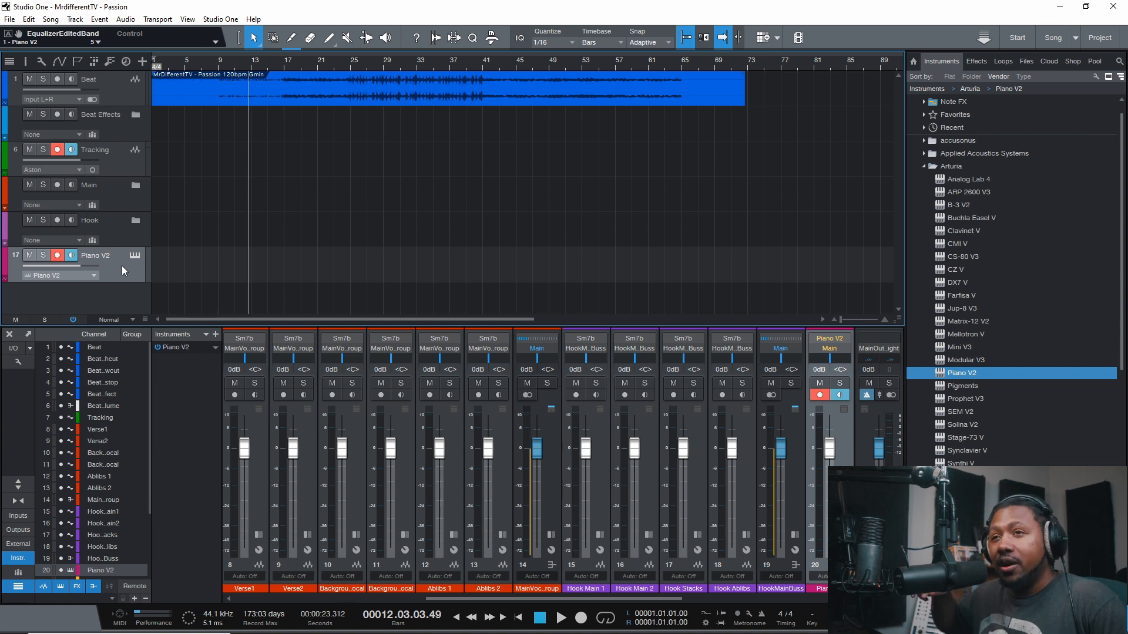
key("Delete")
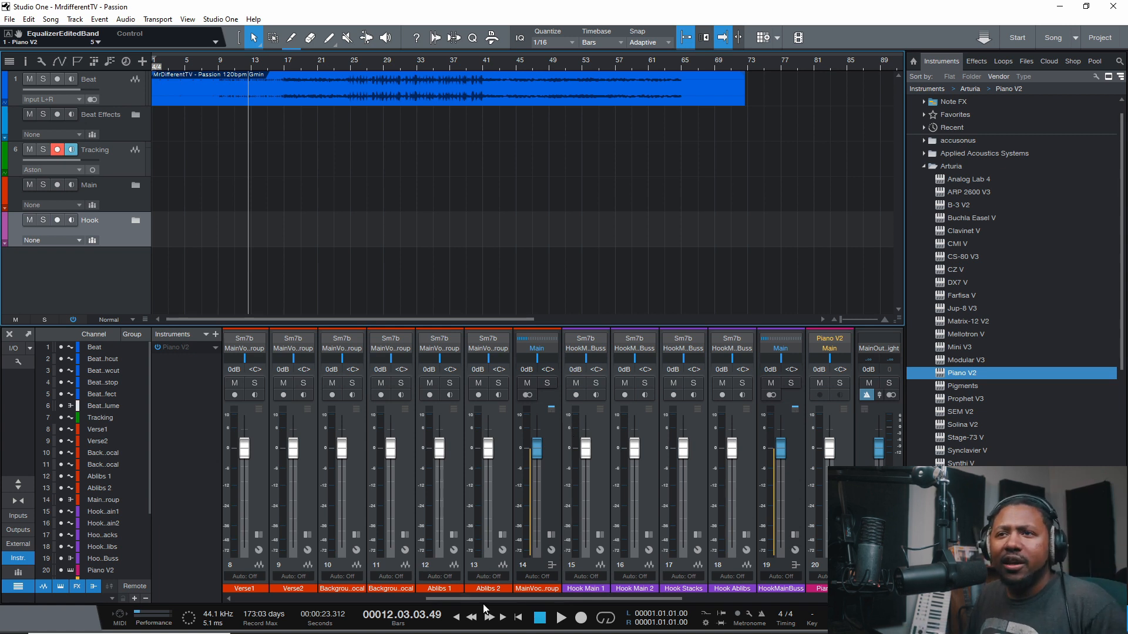
- Check the Mixed In Key SE result on Beat Master Volume and open Waves Tune Real-Time on the Tracking channel
scroll(584, 419, "left", 4)
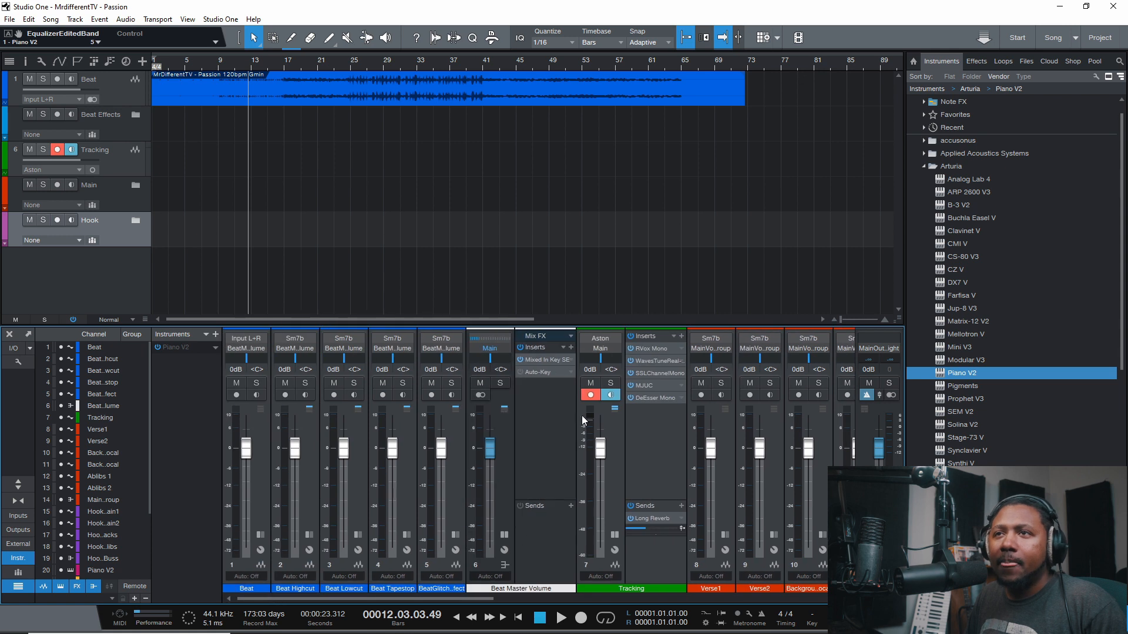
left_click(544, 357)
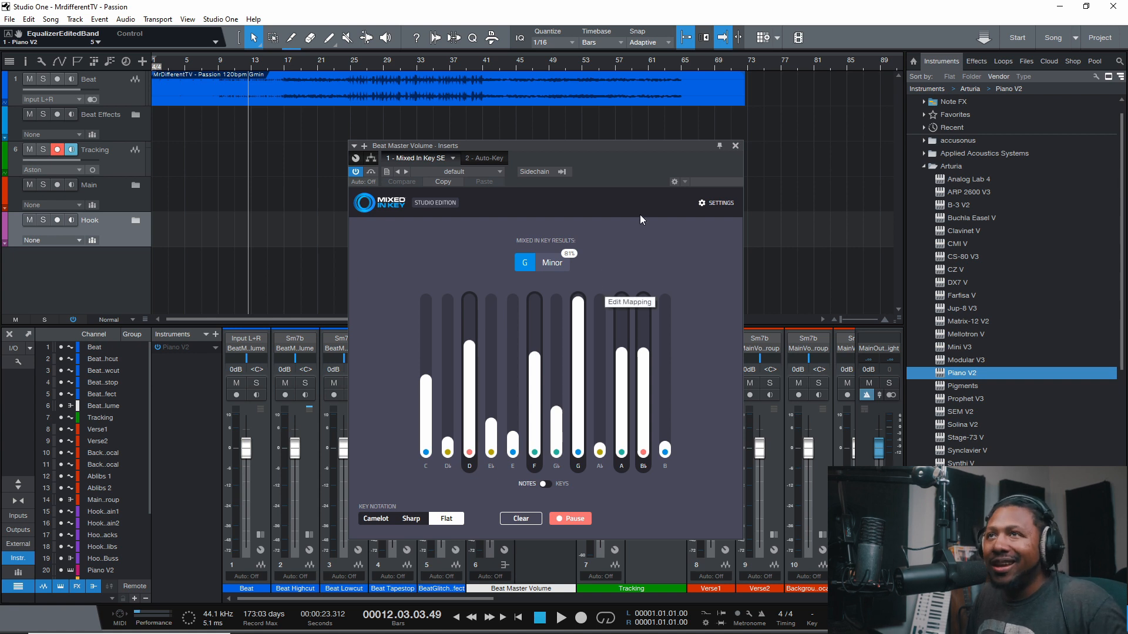
left_click(735, 147)
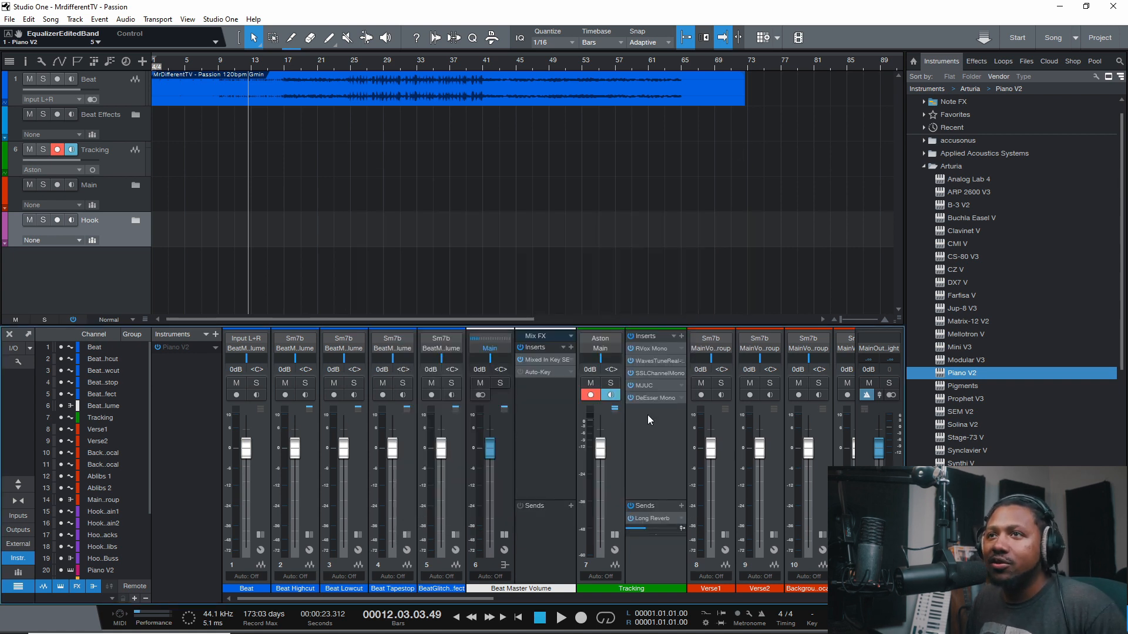
left_click(661, 361)
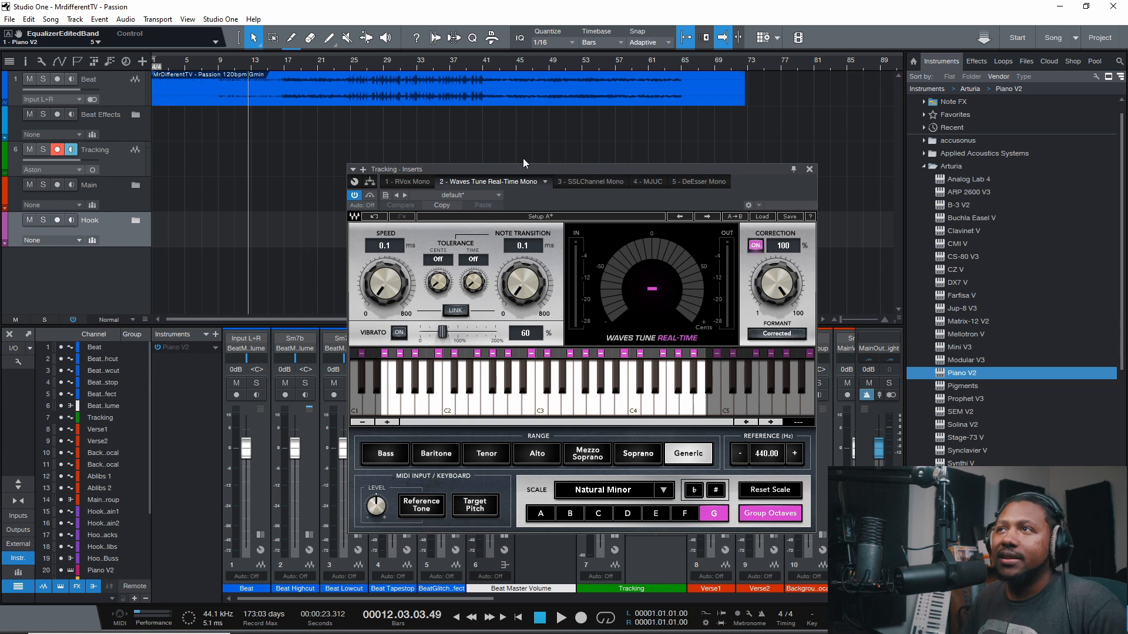
- Show the effects list with Mixed In Key SE in the browser and close the Waves Tune Real-Time window
left_click(976, 61)
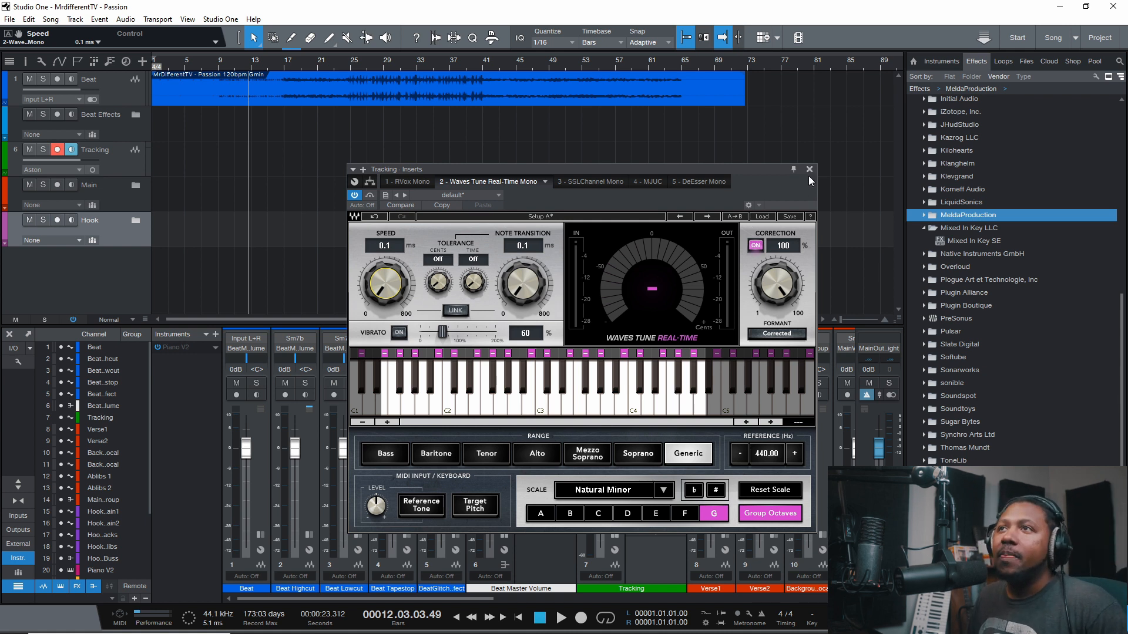
left_click(808, 170)
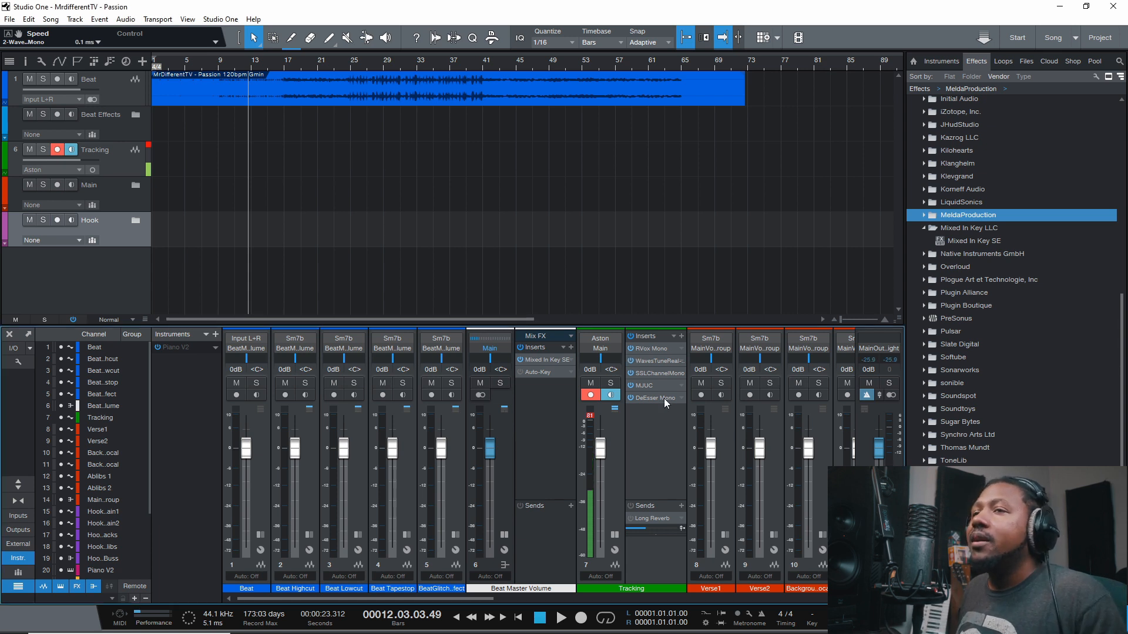
- Reopen Waves Tune Real-Time on the Tracking channel to check its live pitch display and Speed control, and close it
left_click(666, 360)
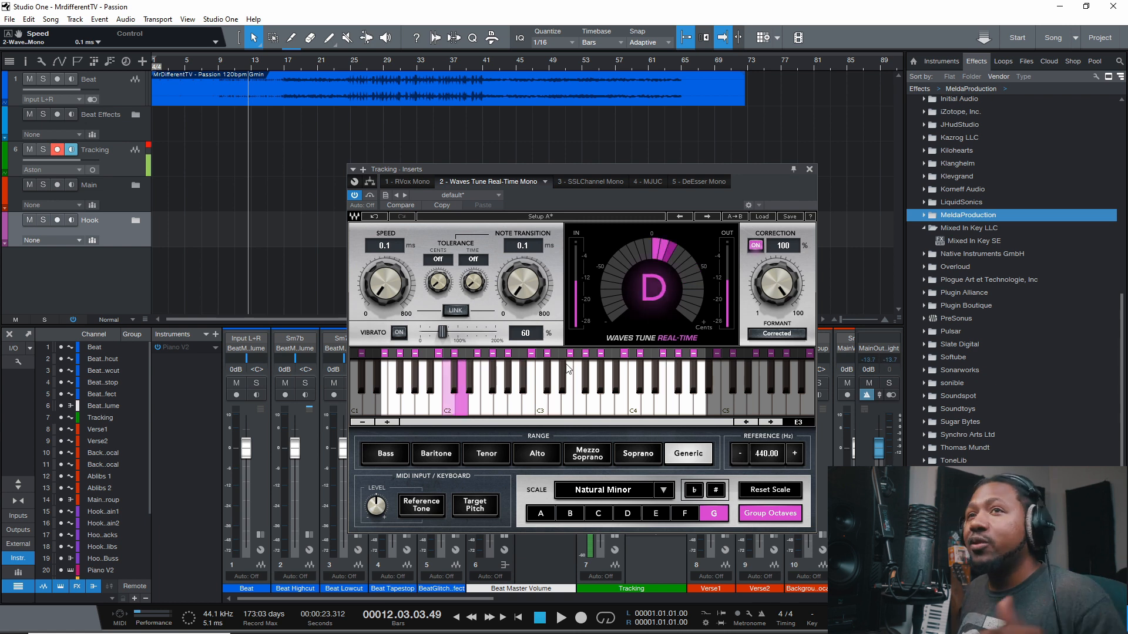
mouse_move(384, 287)
left_mouse_down()
mouse_move(384, 243)
mouse_move(384, 288)
left_mouse_up()
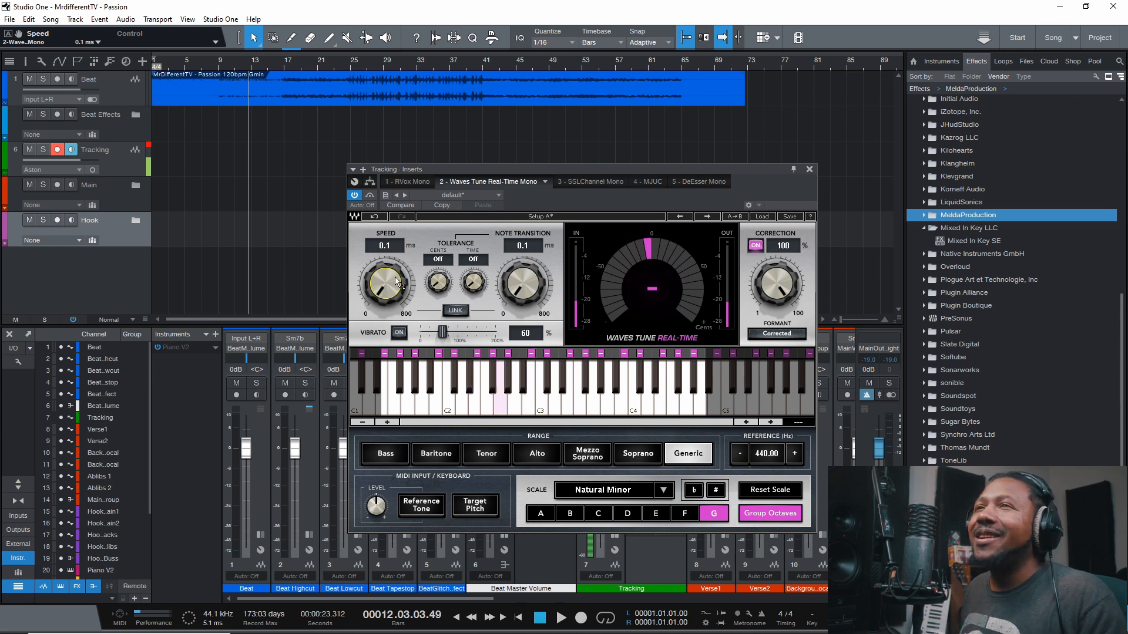
left_click(808, 170)
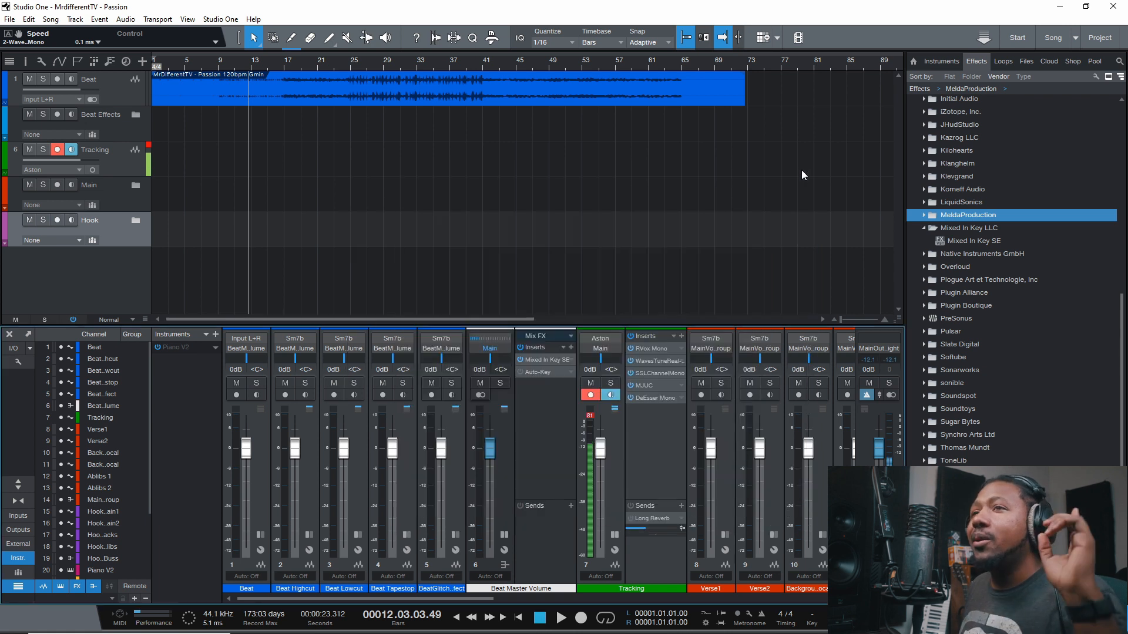
- Bypass Waves Tune Real-Time on the Tracking channel, clearing its clip indicator, and return the playhead to the start of the song
left_click(590, 418)
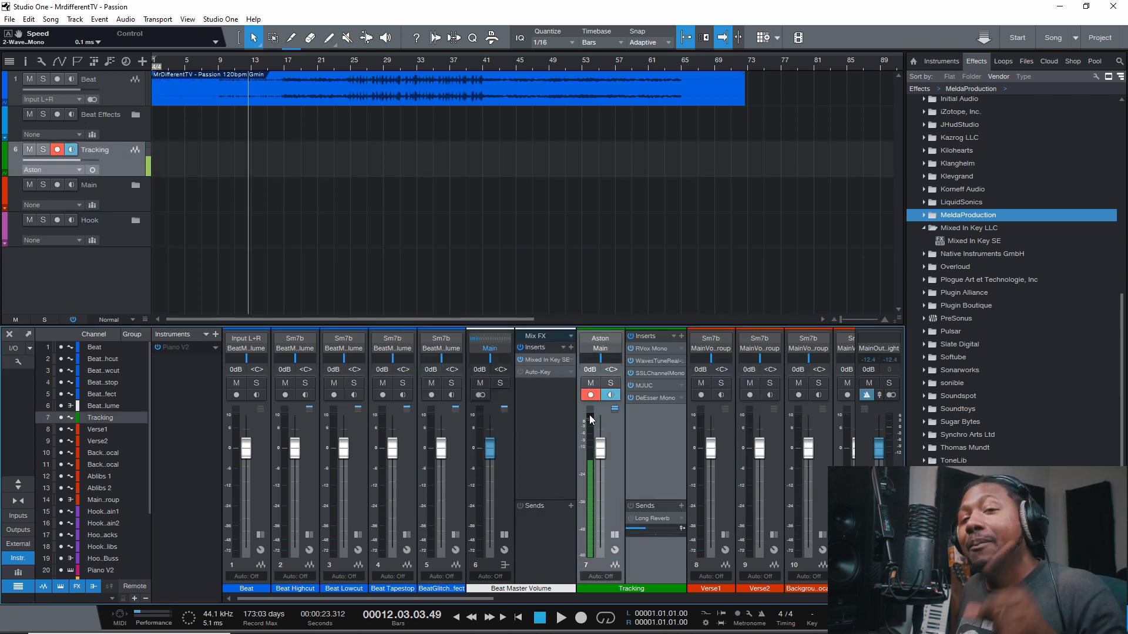
left_click(631, 361)
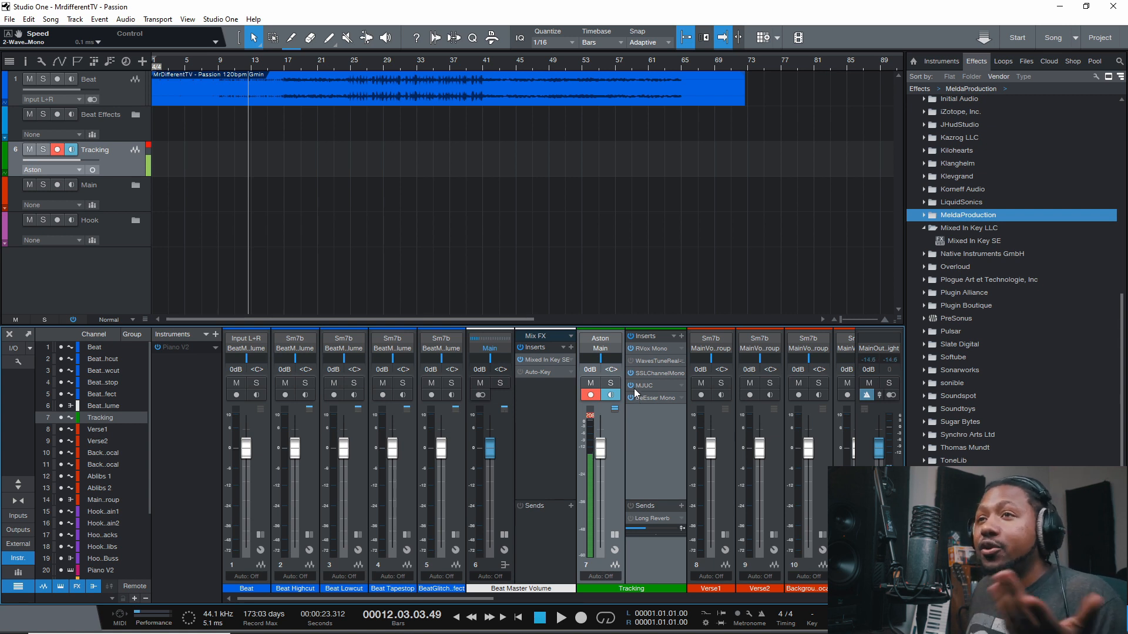
left_click(590, 415)
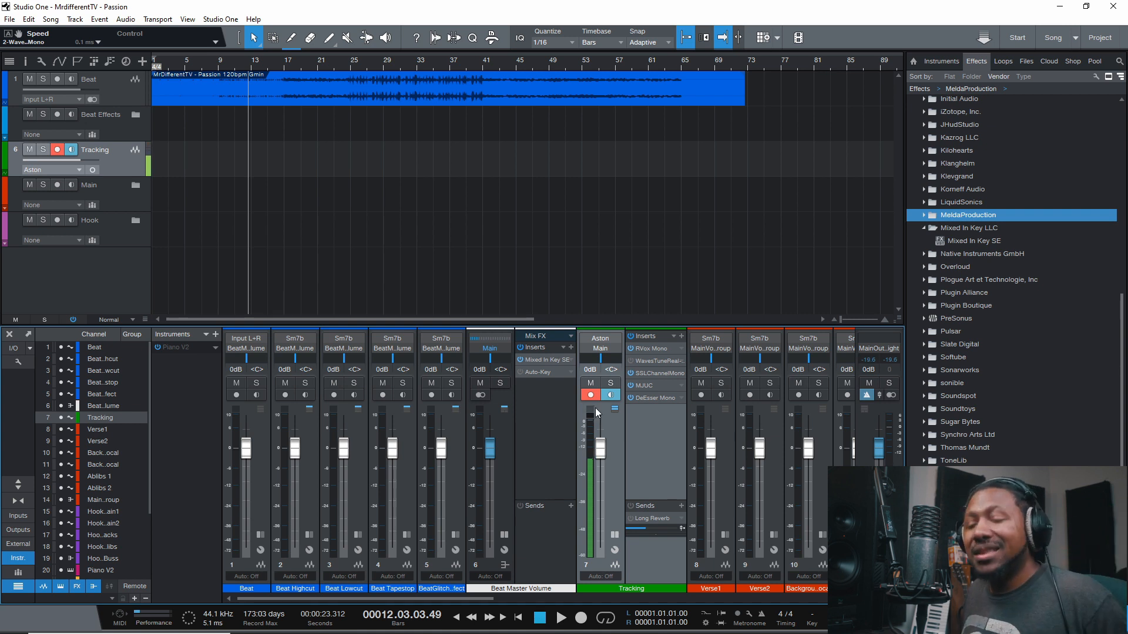
key("Home")
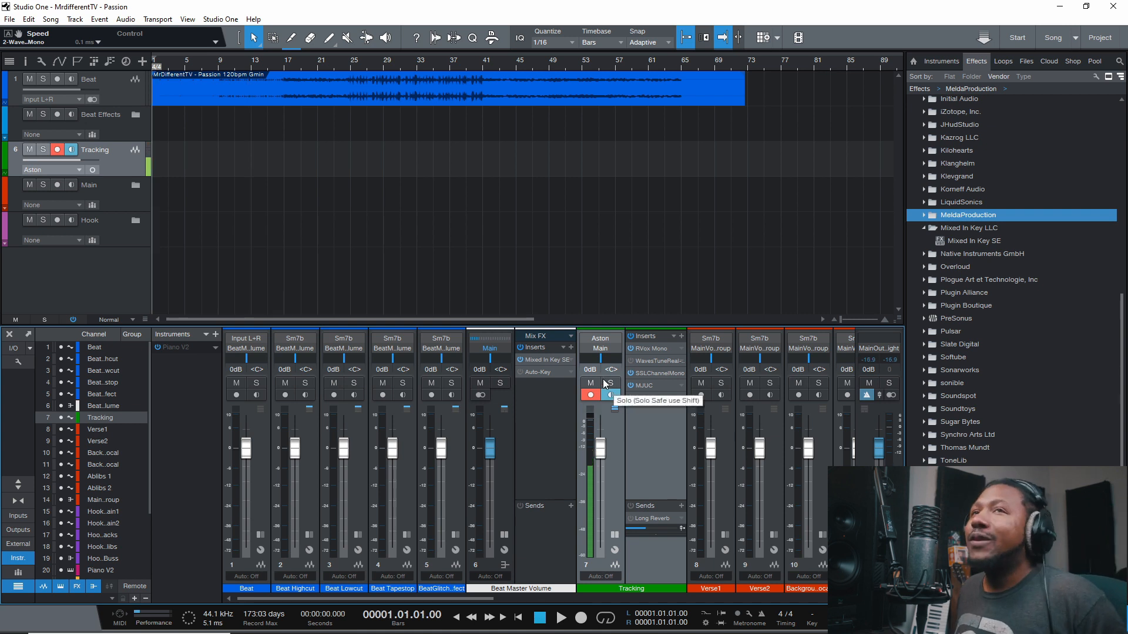